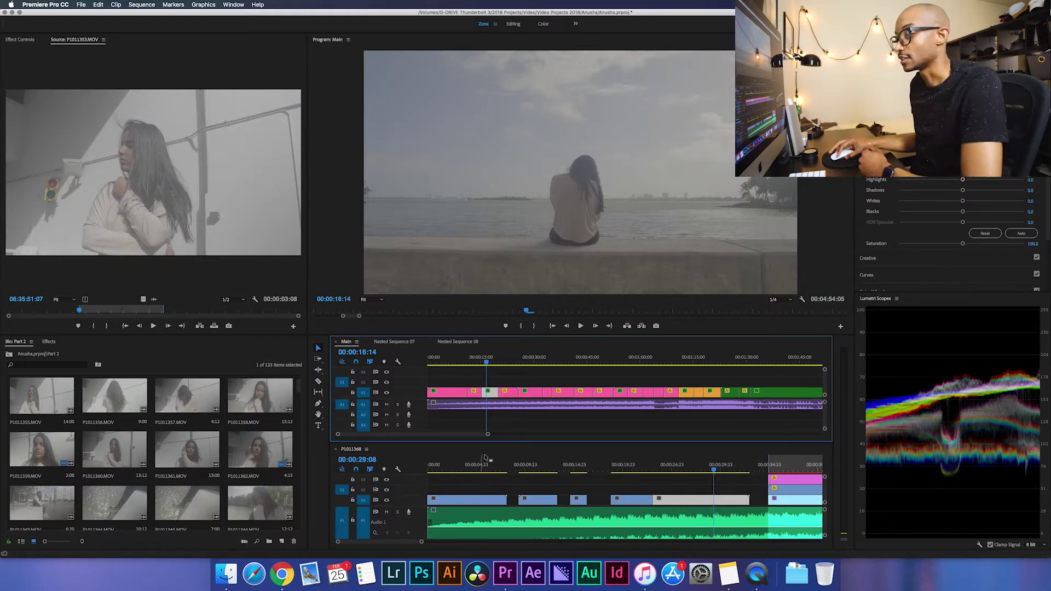
Step: Scrub through the P1011368 sequence in the Program monitor and park the playhead at 00:00:23:07
click(464, 469)
drag(498, 468, 673, 469)
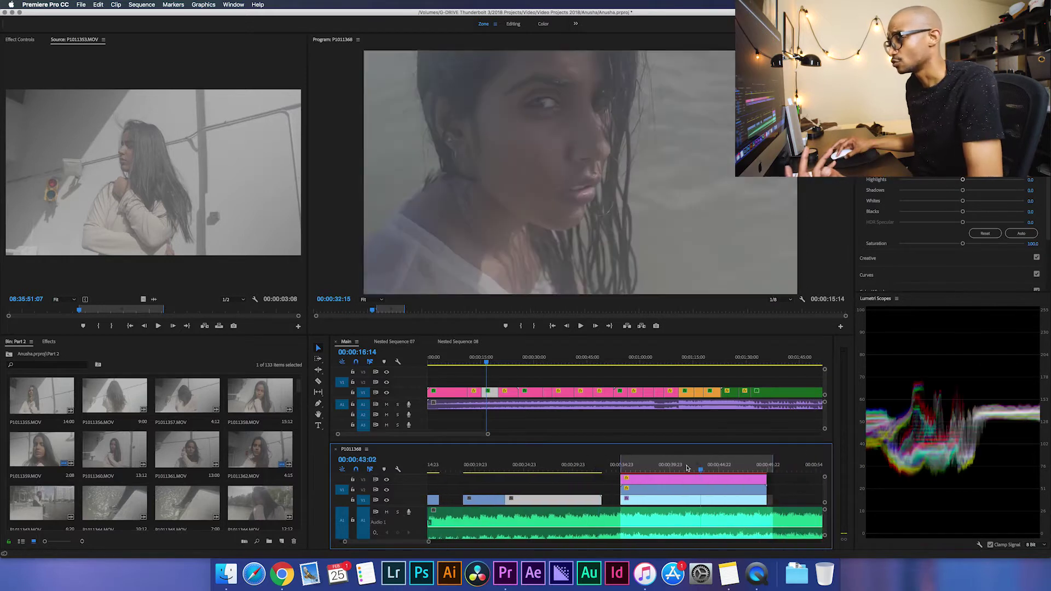
click(508, 469)
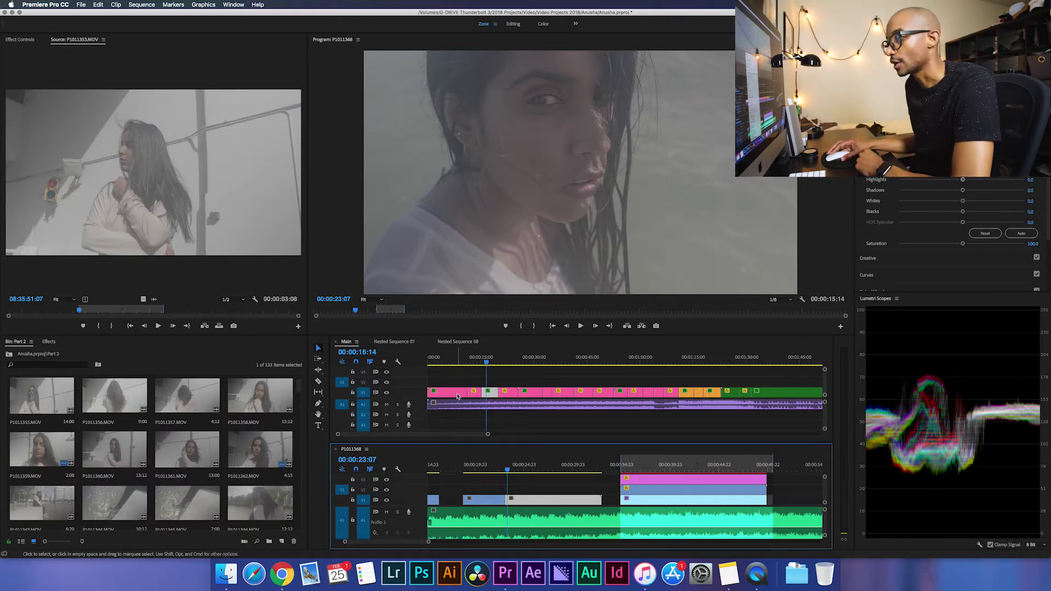
Step: Give an early clip in the Main sequence the Rose label
click(457, 364)
right_click(449, 392)
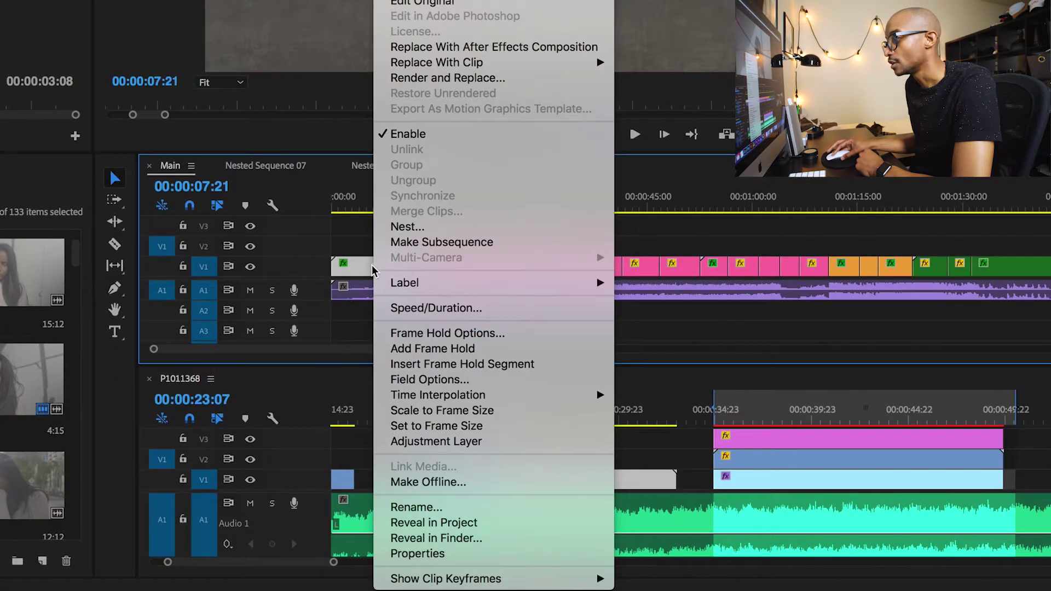
mouse_move(479, 283)
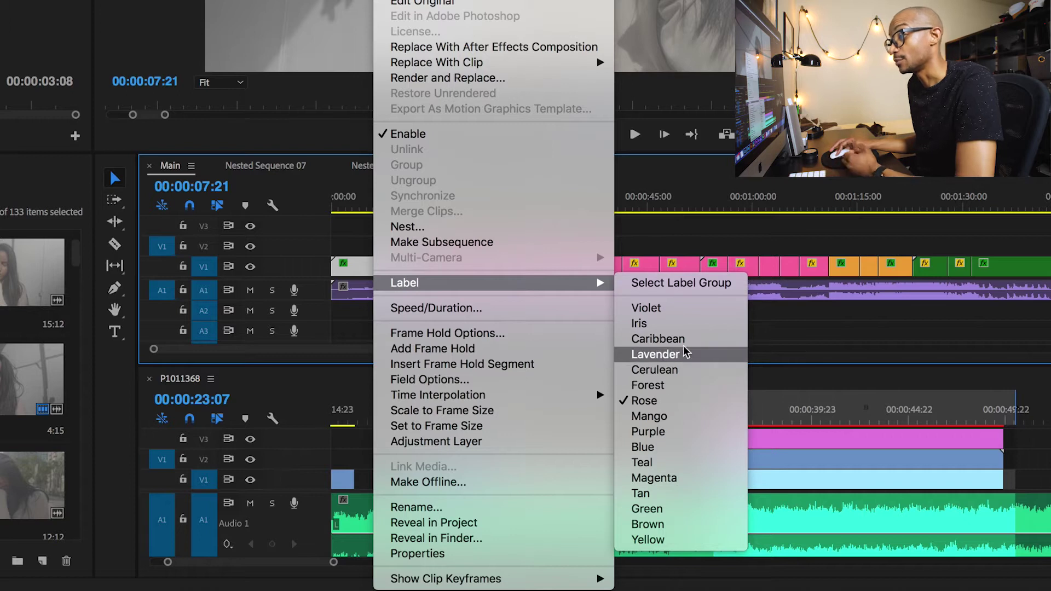
click(689, 409)
Step: Select every Rose-labelled clip via the first clip's Select Label Group
drag(422, 203, 748, 206)
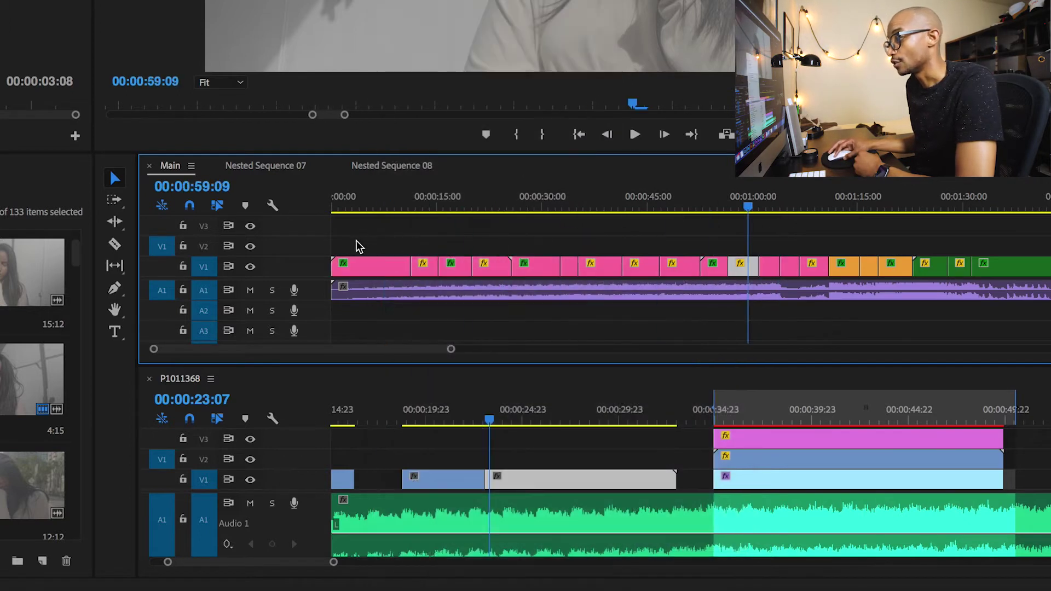
click(370, 202)
click(389, 267)
right_click(389, 269)
mouse_move(547, 283)
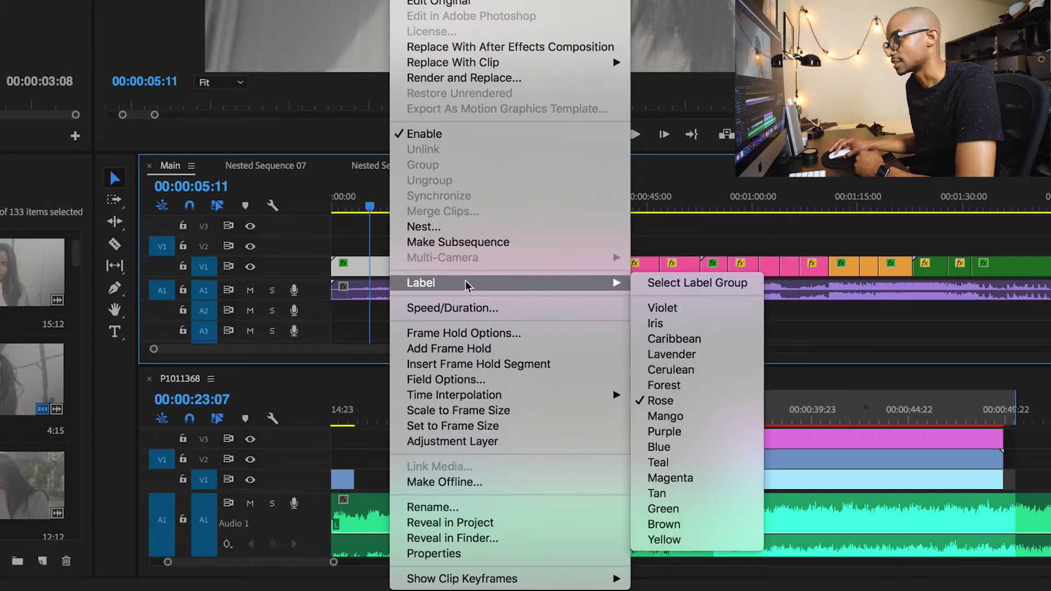
click(682, 283)
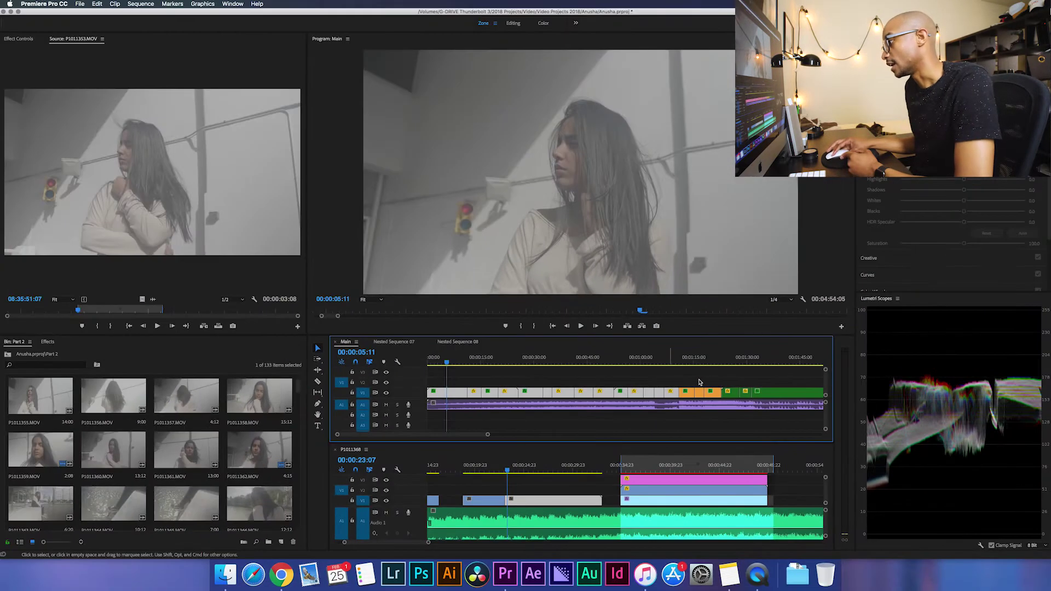
Step: Deselect the clips and park the Main playhead at 00:02:23:10, past the last clips
drag(686, 359, 749, 359)
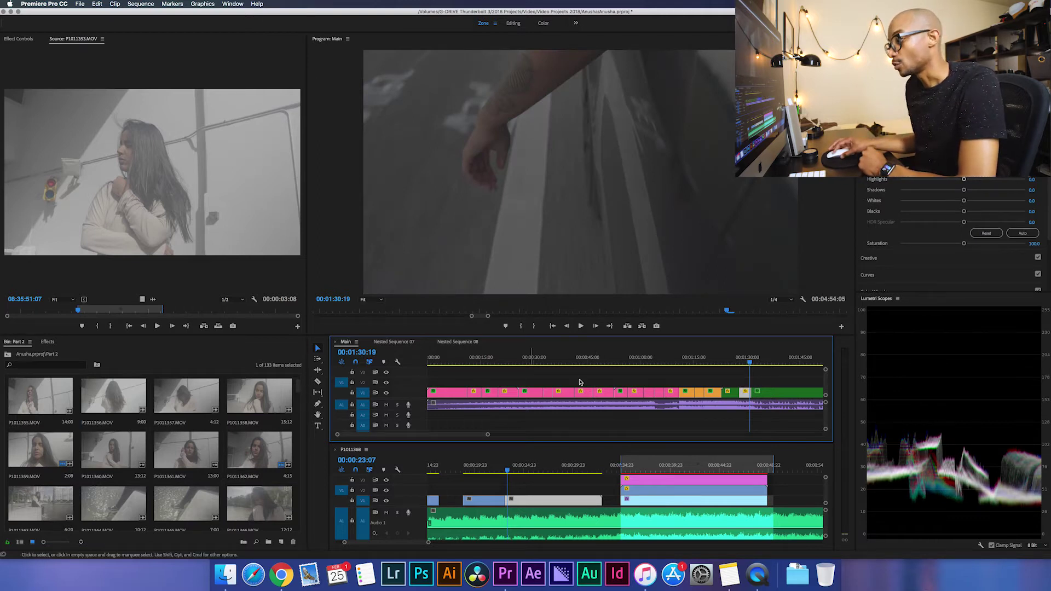
scroll(620, 383, right, 5)
scroll(620, 383, right, 5)
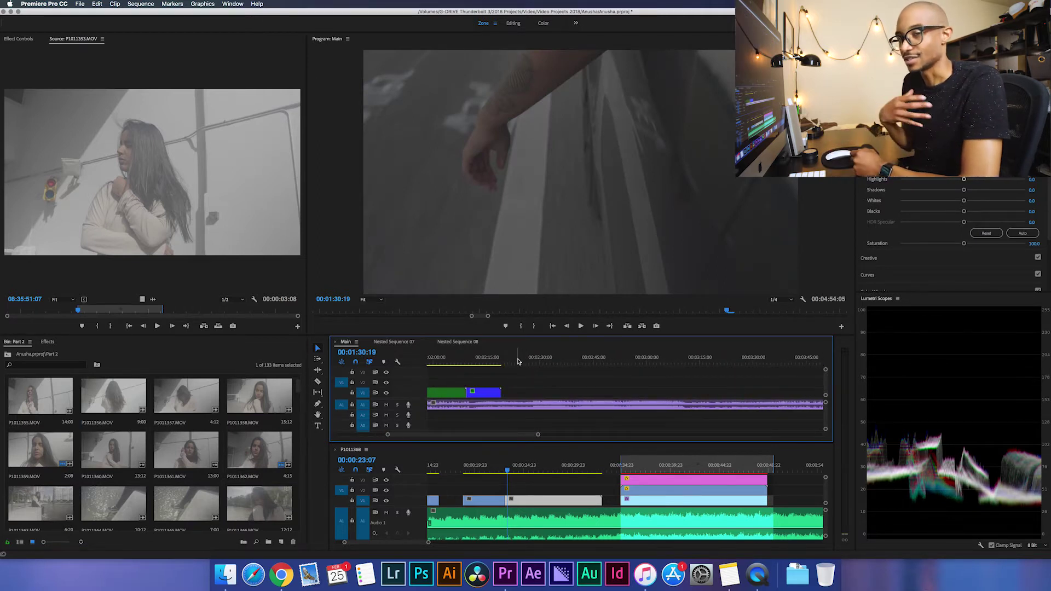
click(517, 361)
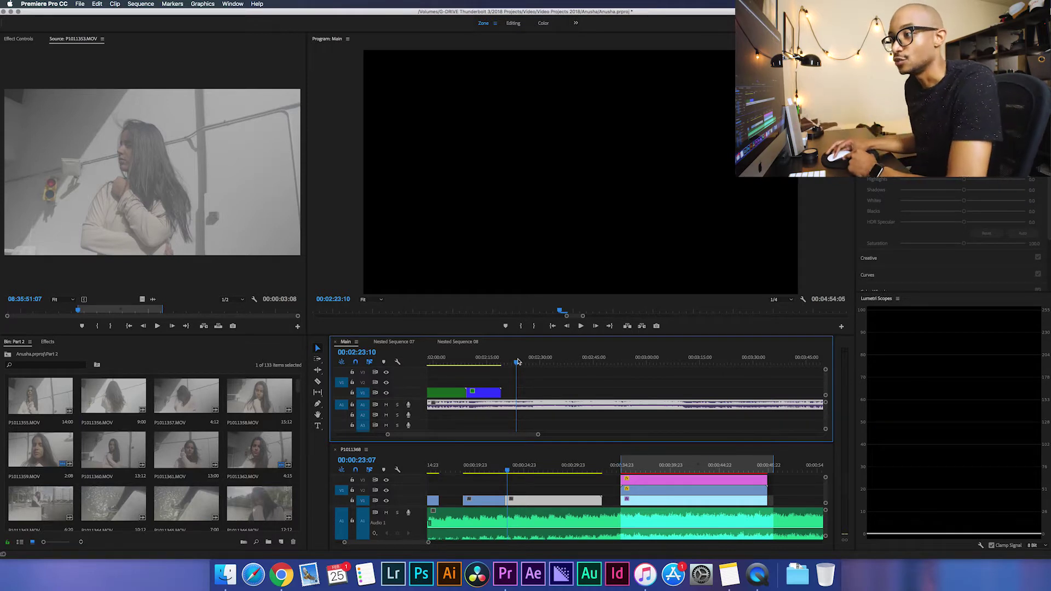
scroll(298, 388, down, 1)
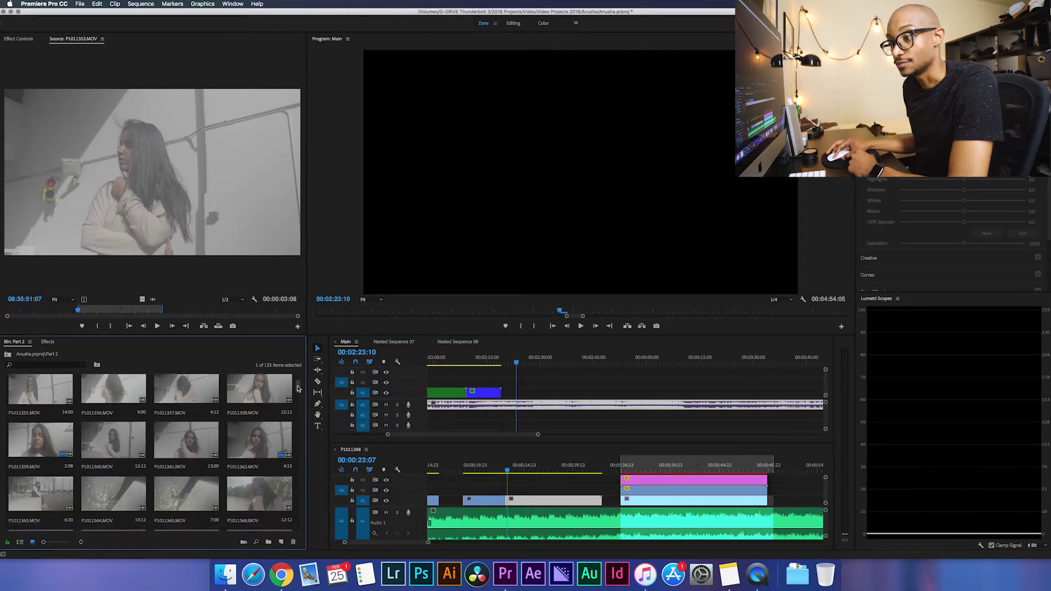
scroll(65, 378, up, 3)
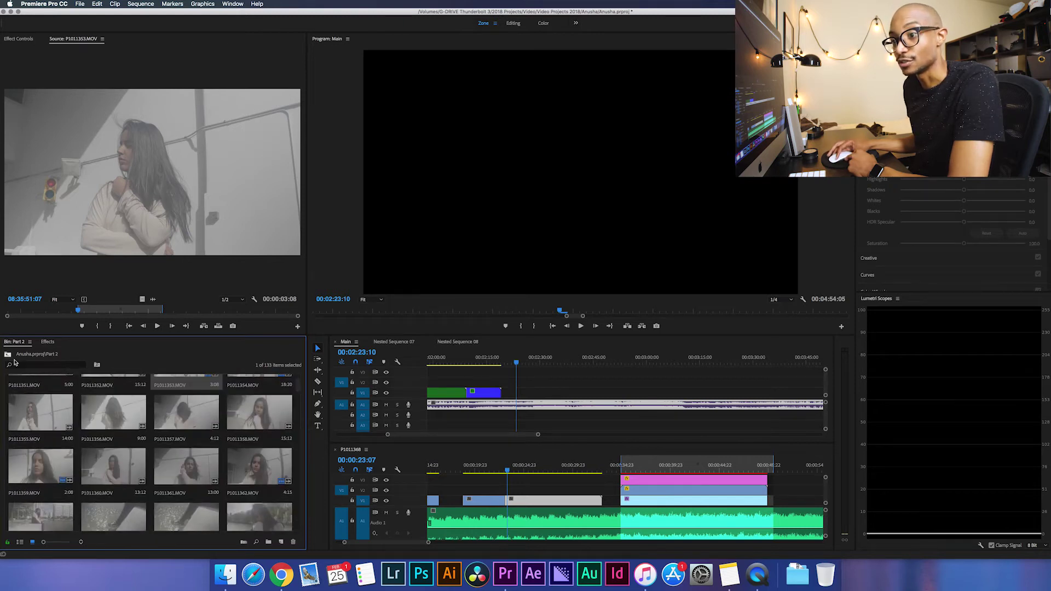
Step: Label bin clips P1011355–P1011358 Green and drag them into the Main sequence
click(47, 420)
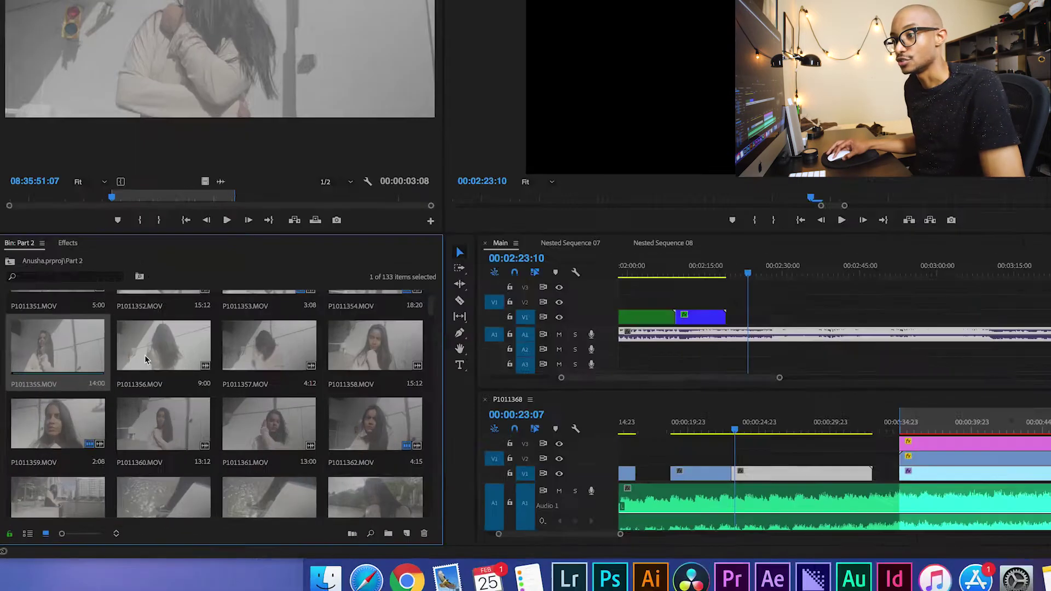
super+click(113, 413)
super+click(209, 418)
super+click(261, 417)
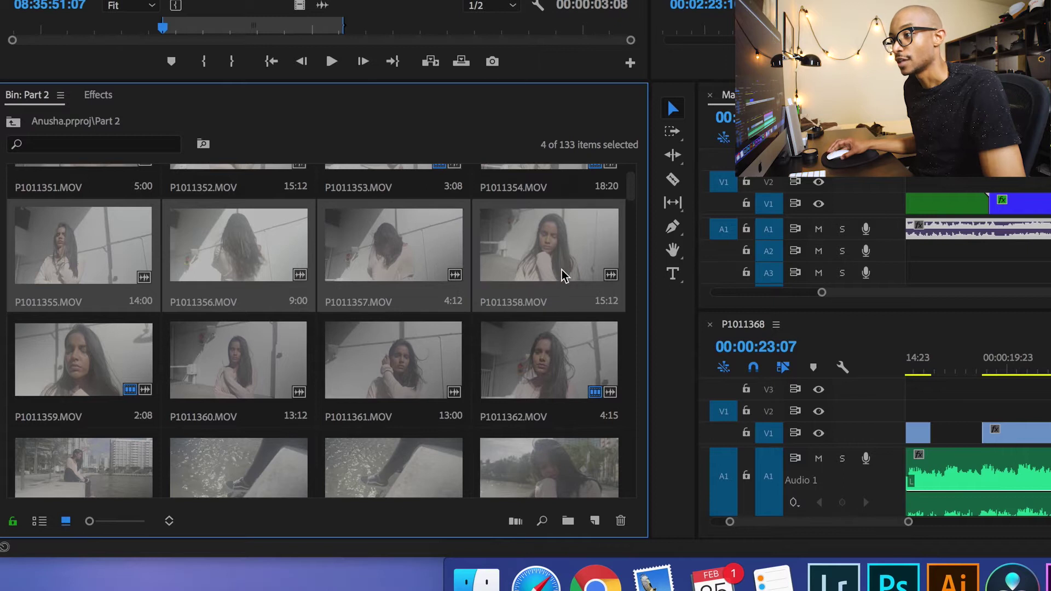
right_click(563, 258)
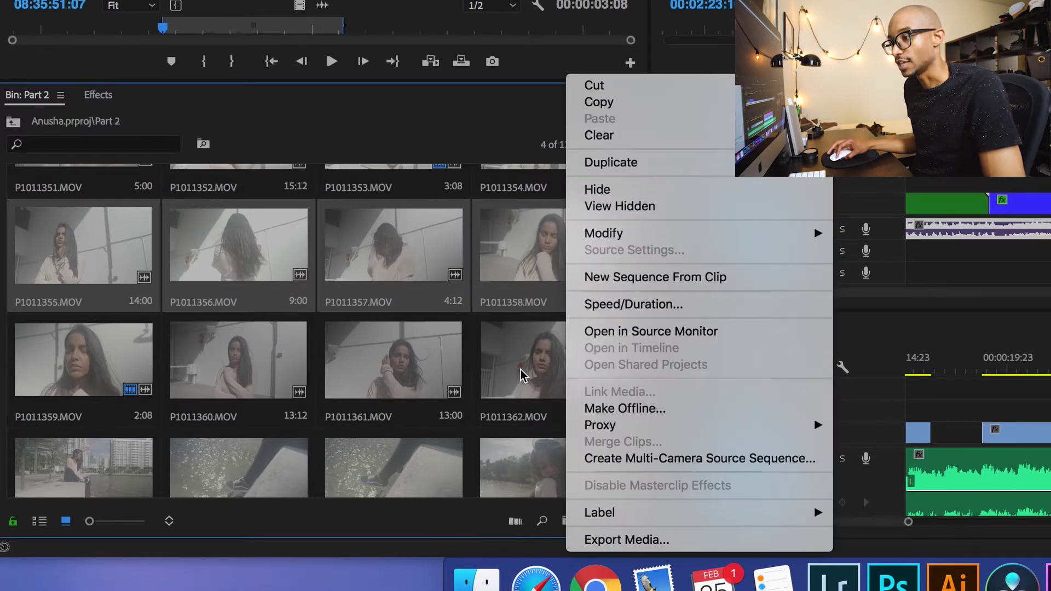
mouse_move(624, 520)
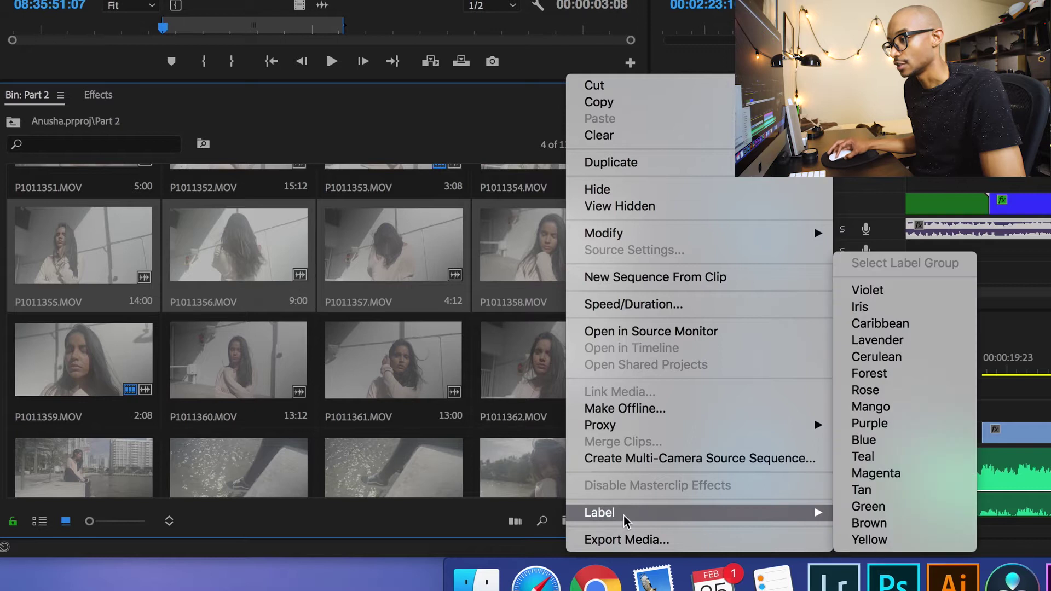
click(868, 507)
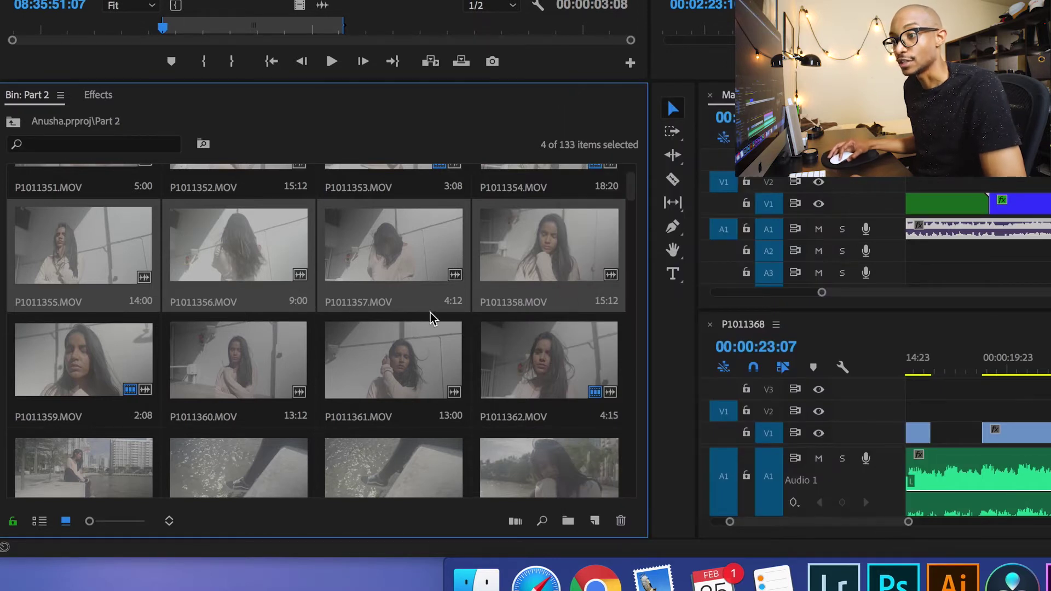
drag(78, 259, 650, 392)
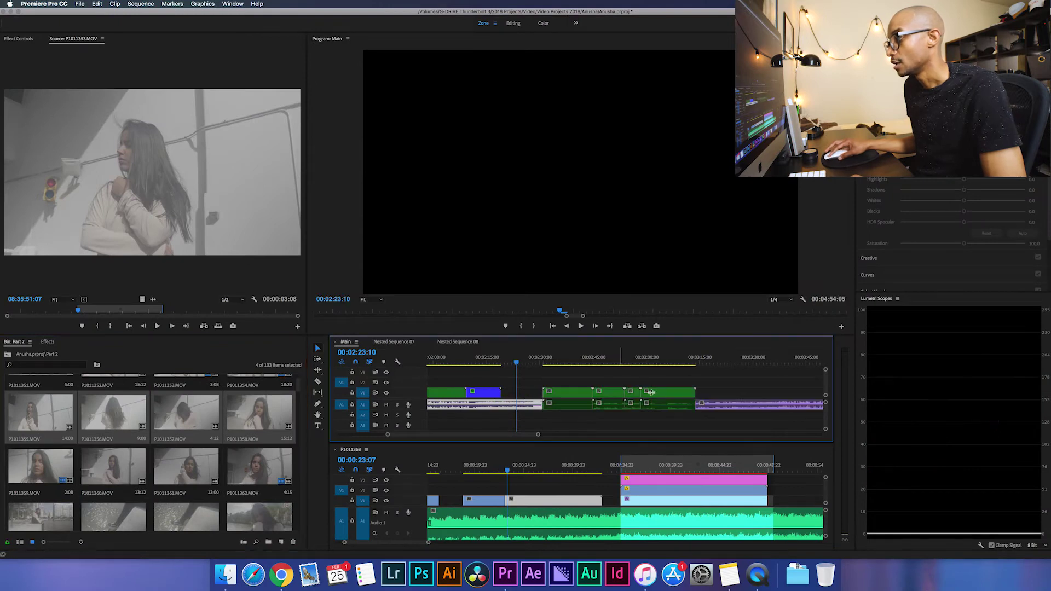
drag(548, 362, 562, 381)
Step: Undo adding the four clips and move the Main playhead to 00:02:11:20
key(super+z)
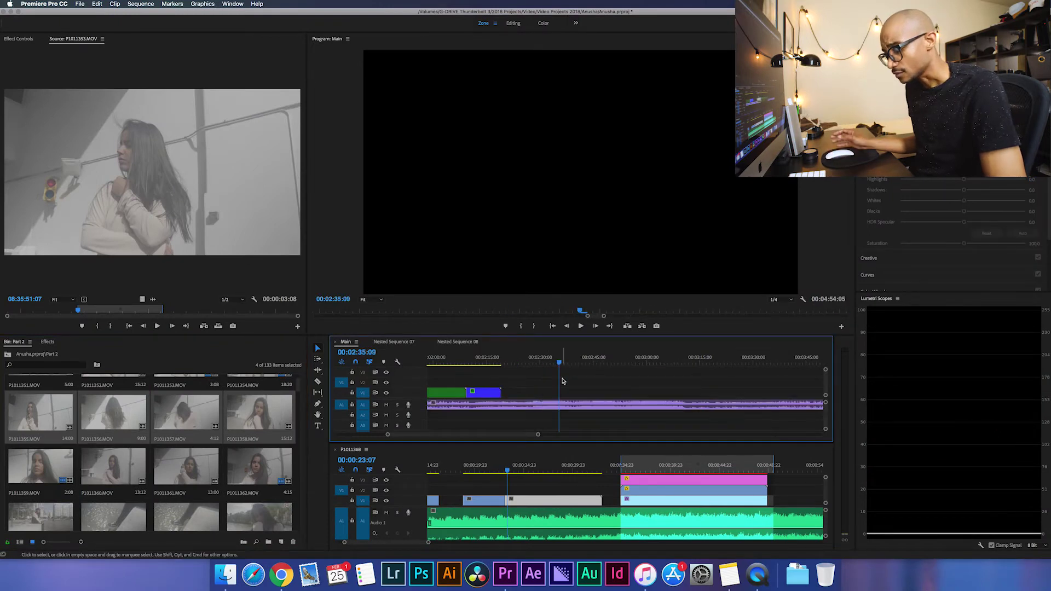
scroll(224, 453, down, 5)
scroll(224, 453, down, 2)
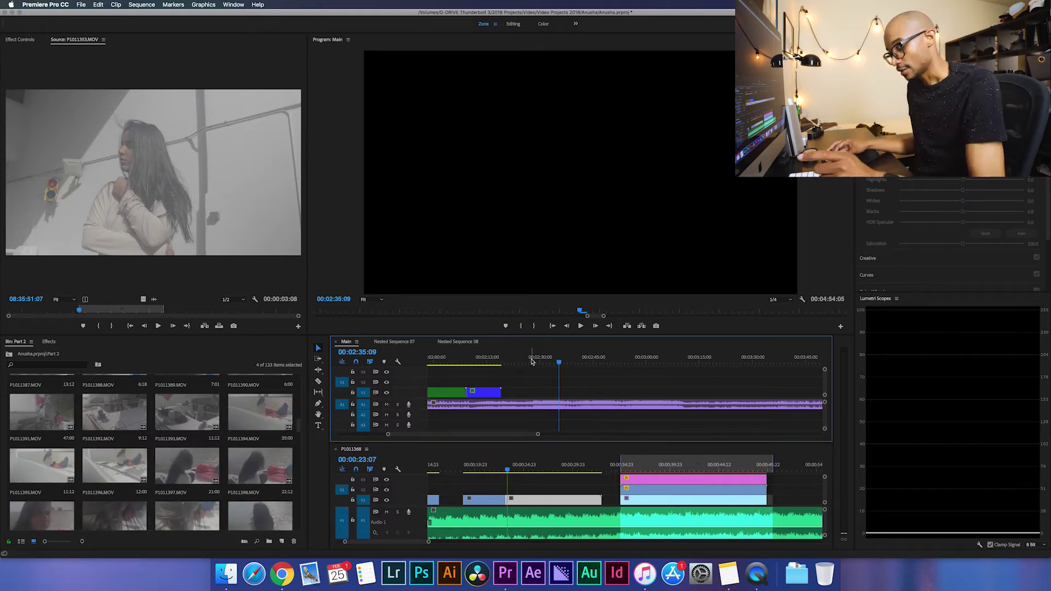
click(530, 361)
click(482, 360)
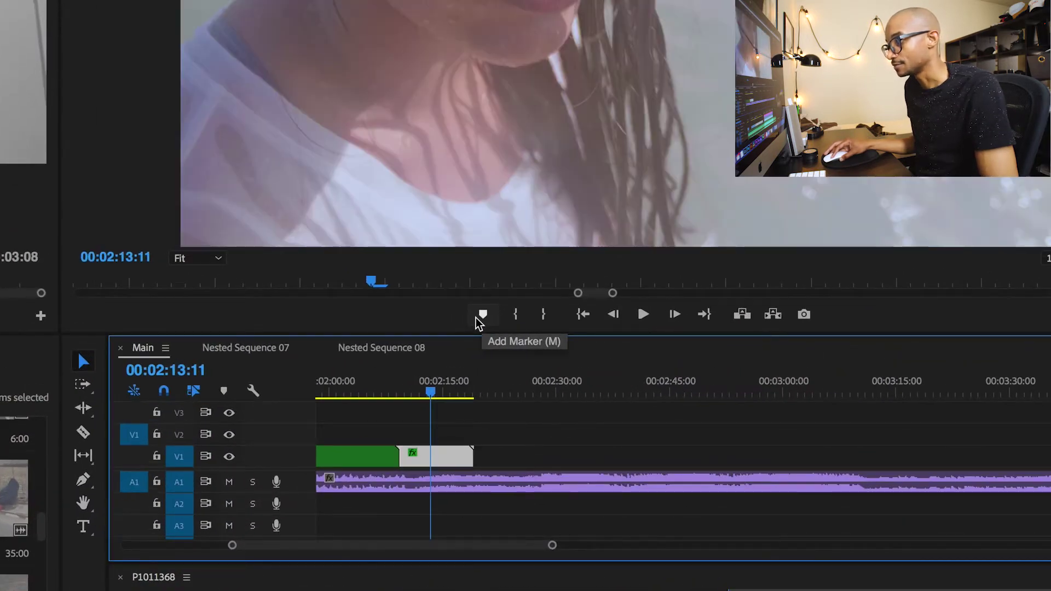
drag(430, 392, 420, 394)
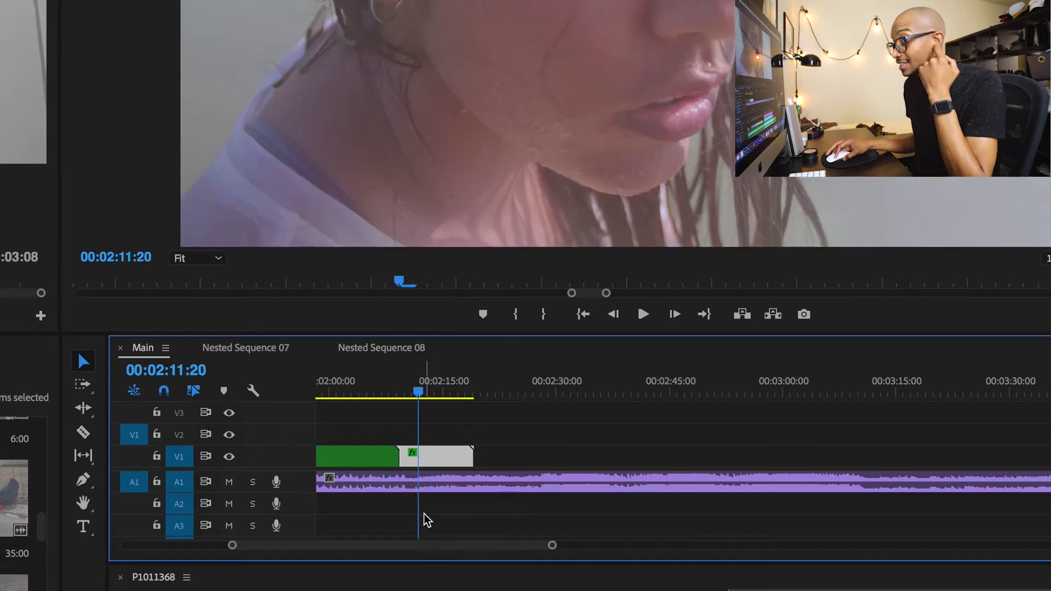
Step: Select the clips on V1 and the audio clip on A1 under the playhead
click(414, 490)
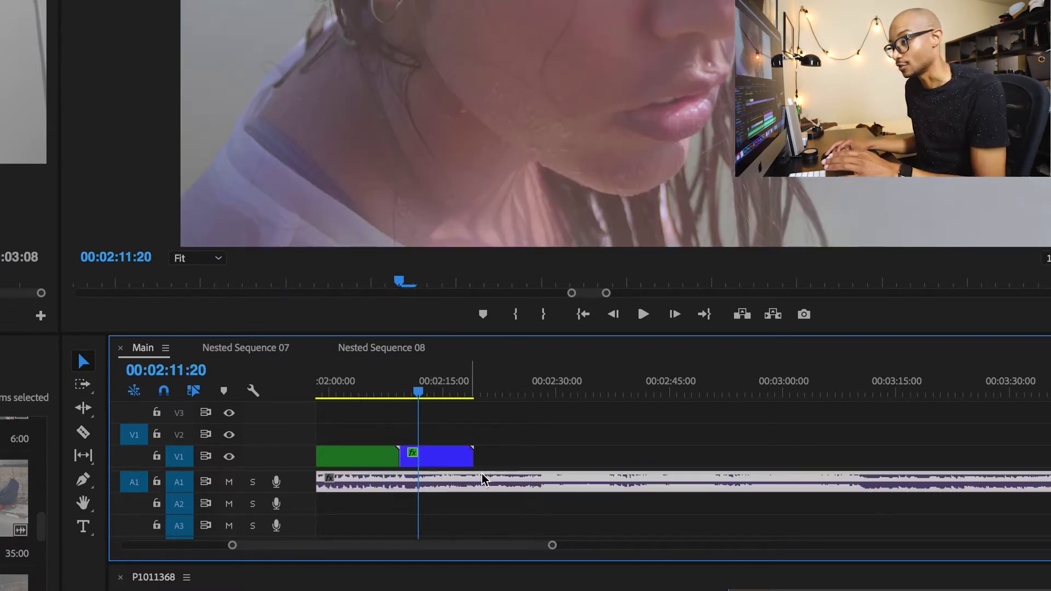
key(super+shift+a)
click(453, 481)
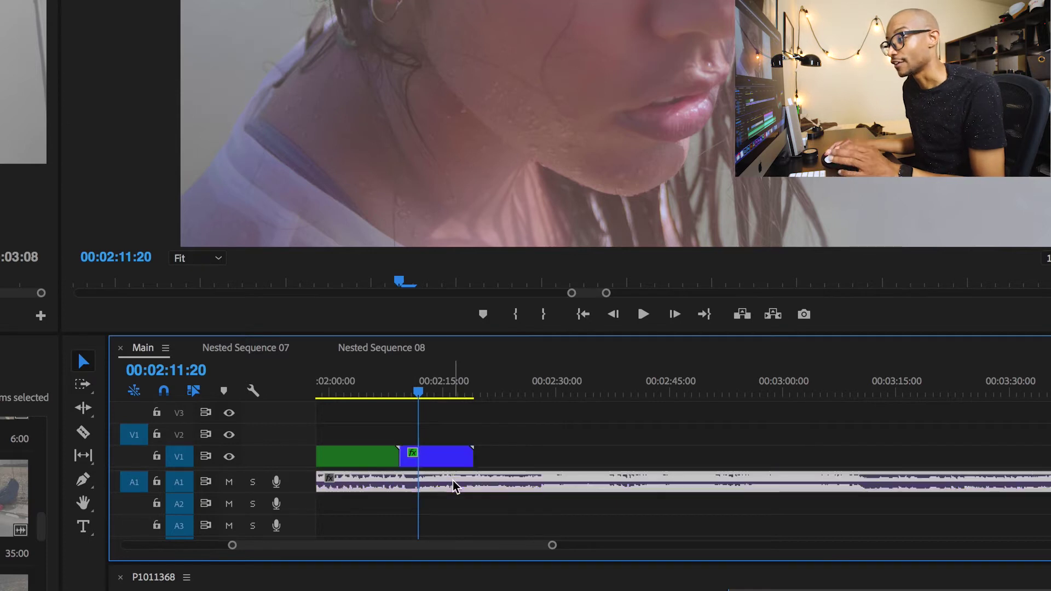
click(364, 461)
click(361, 483)
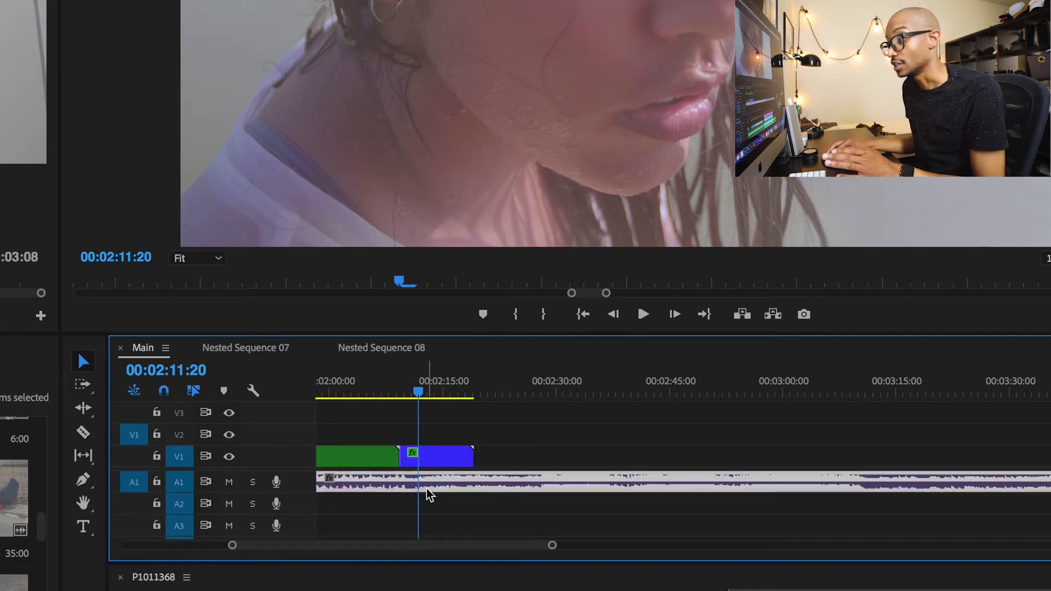
Step: Add a marker at 00:02:11:20, removing the first attempt and re-adding it
click(482, 313)
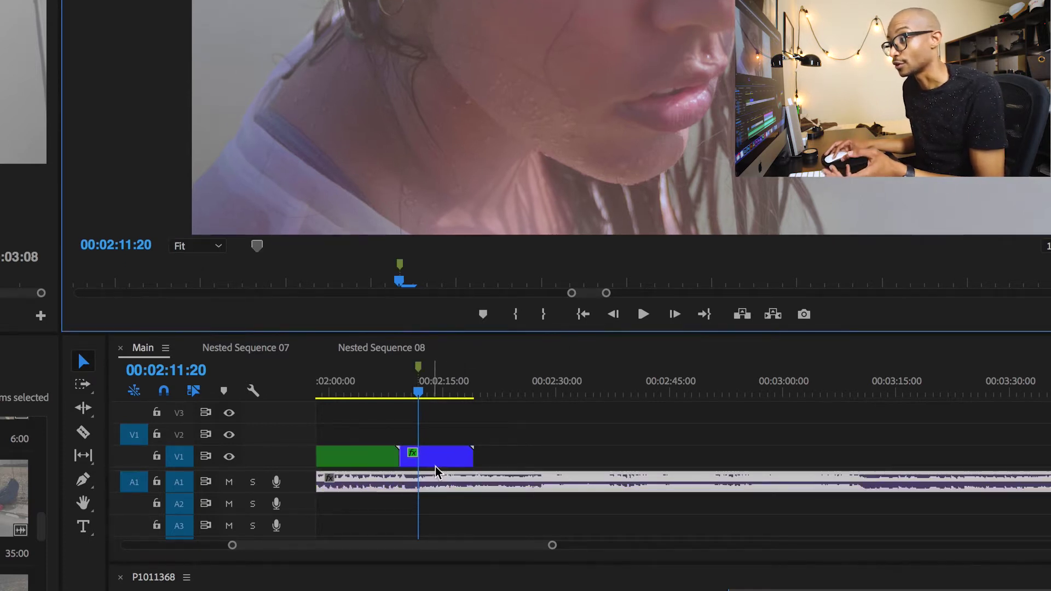
key(alt+m)
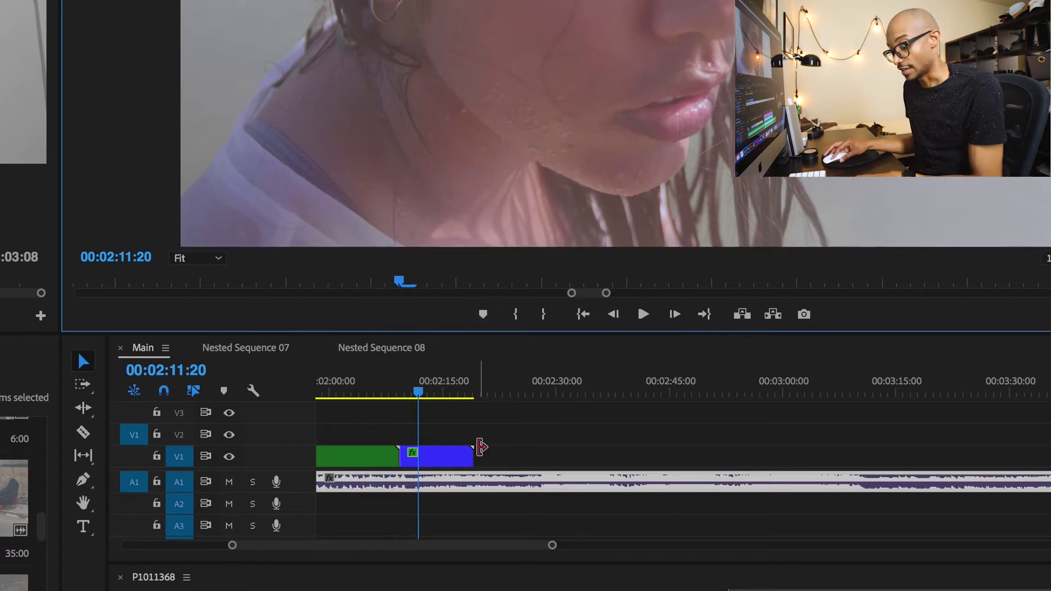
click(440, 486)
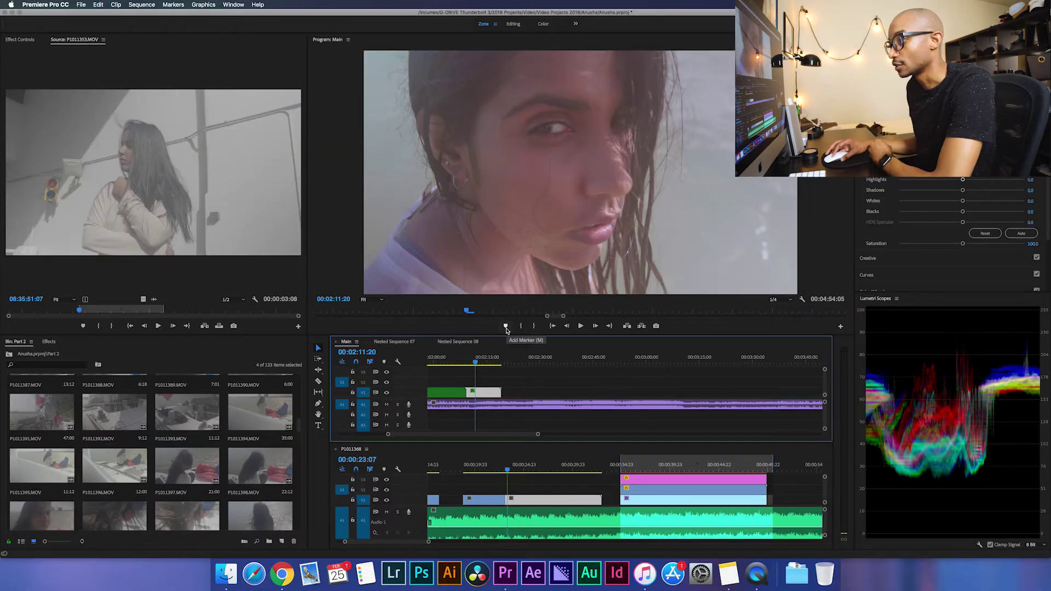
click(506, 328)
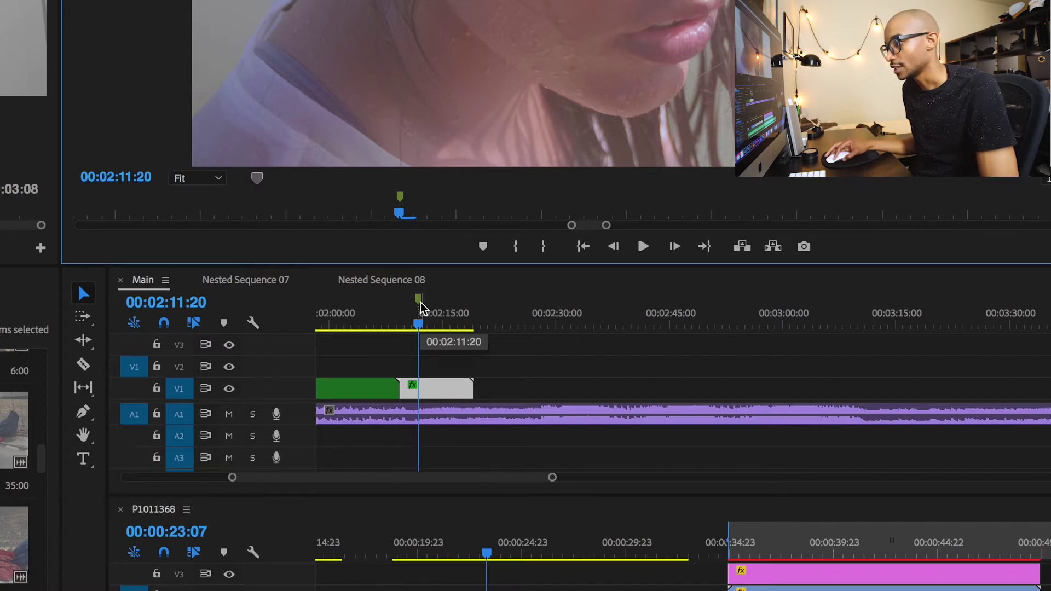
Step: Stretch the marker into a span starting at 00:02:09:07
click(428, 301)
drag(418, 304, 452, 304)
double_click(450, 300)
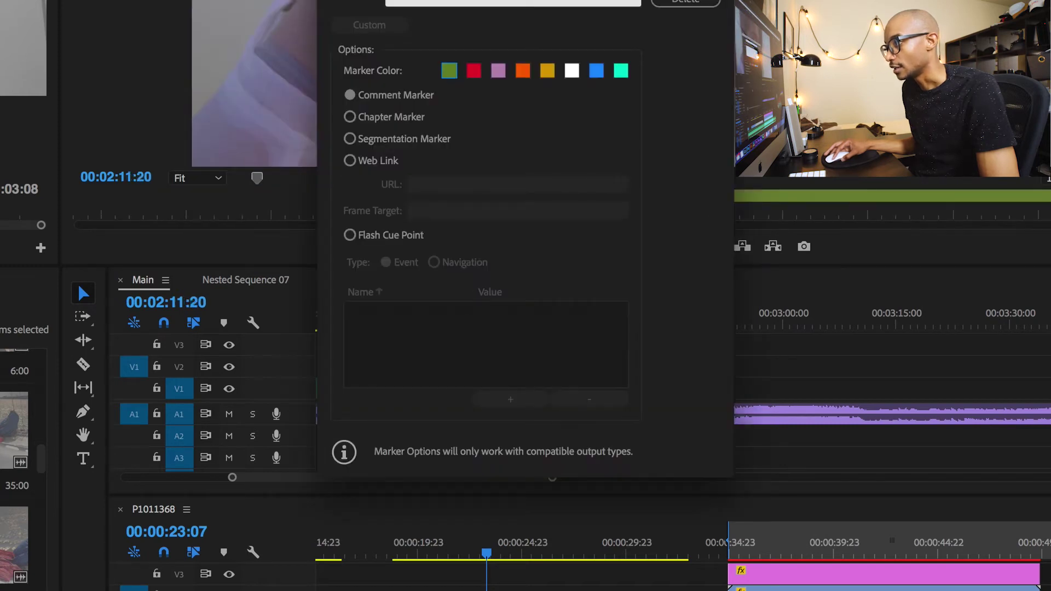
key(Return)
mouse_move(452, 300)
mouse_down()
mouse_move(475, 300)
mouse_move(402, 301)
mouse_up()
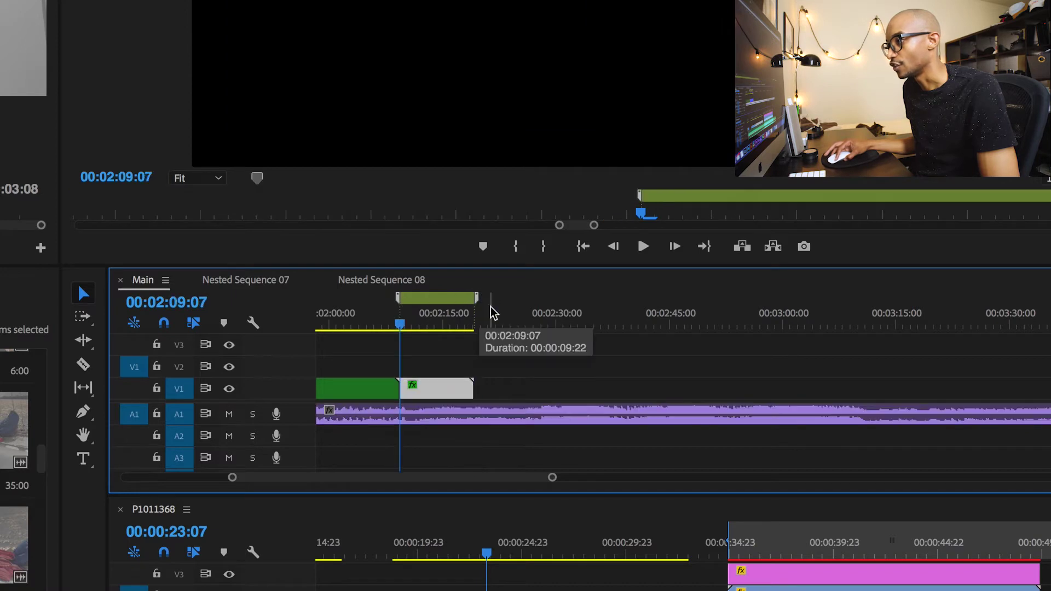
Step: Name the marker 'water shot', colour it blue, add a comment, and play from it
double_click(438, 300)
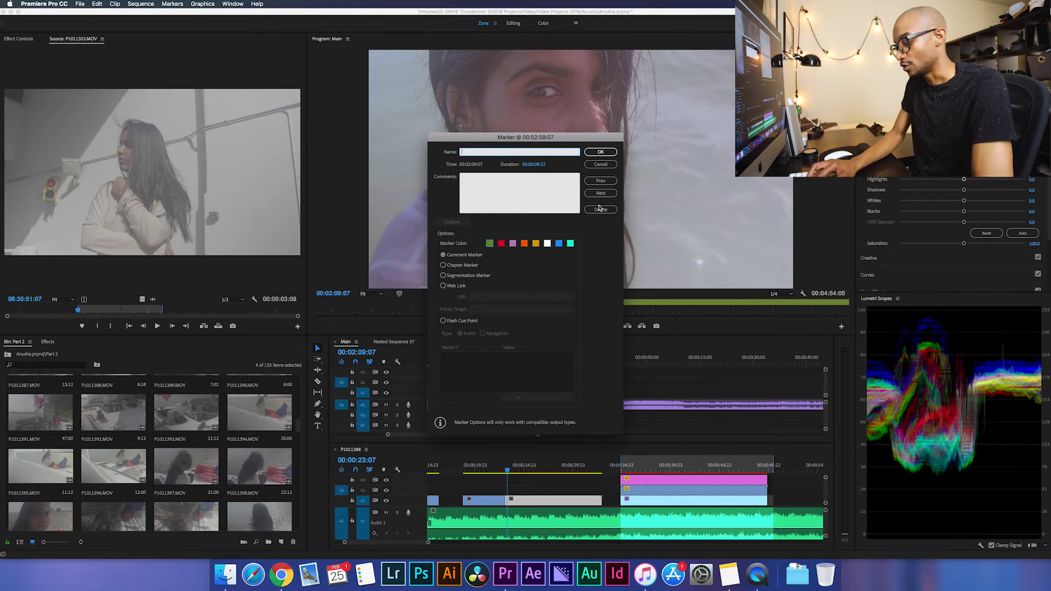
text(wa)
text(ter)
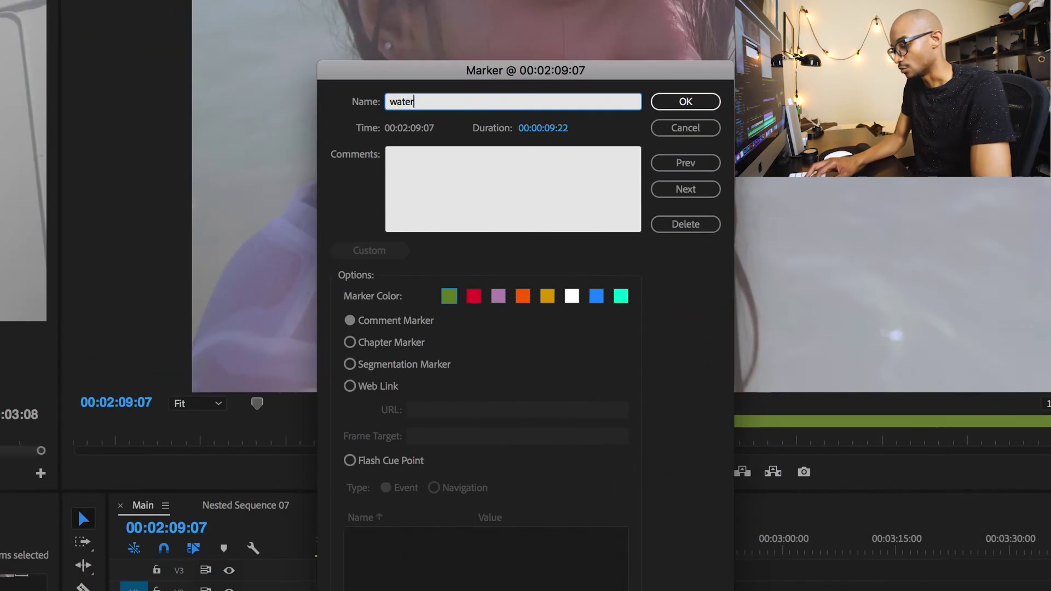
text( shot)
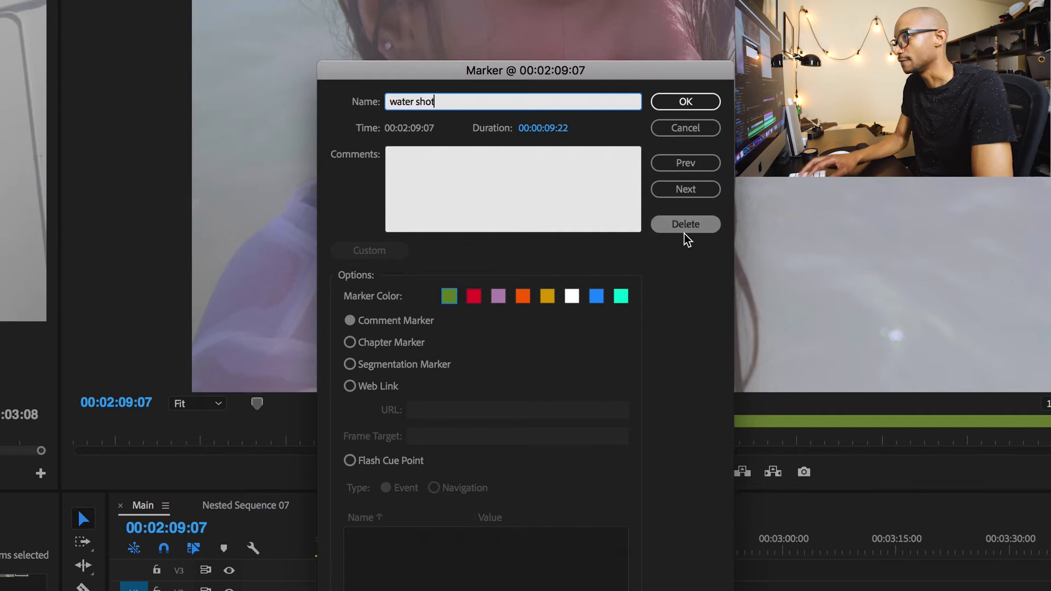
click(549, 298)
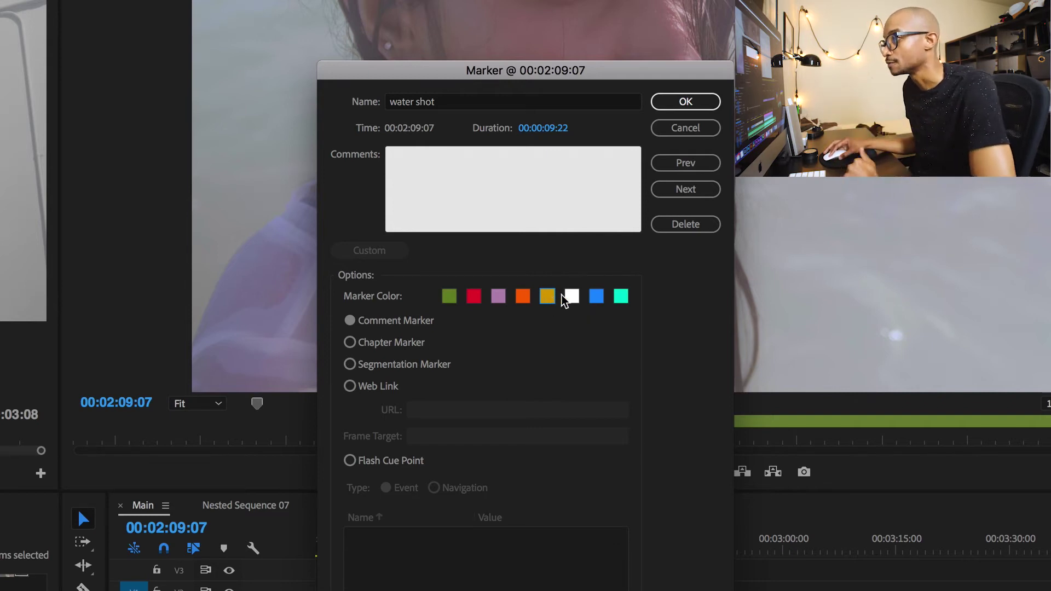
click(602, 298)
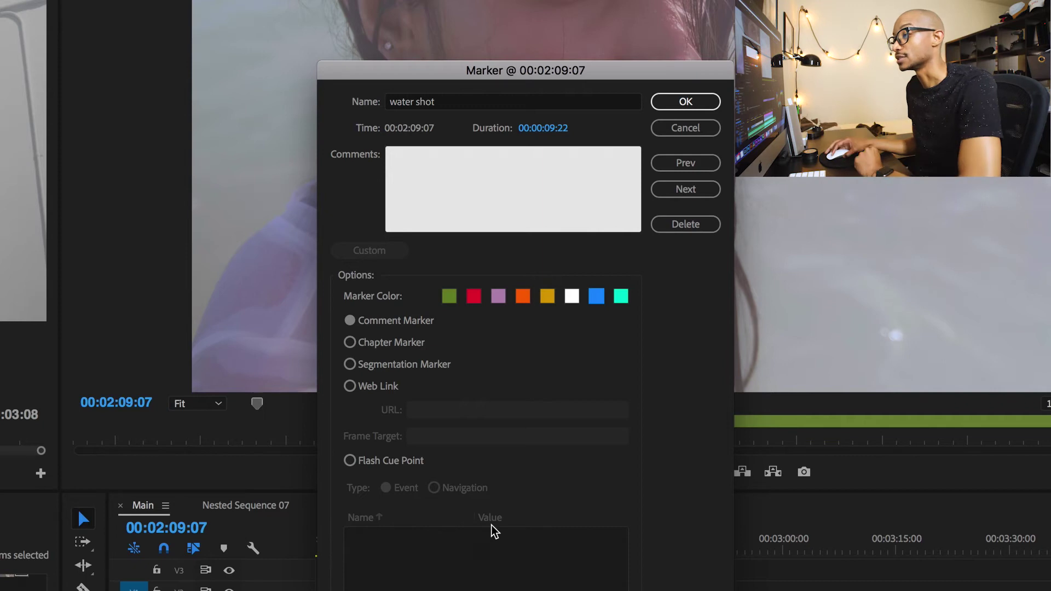
click(511, 220)
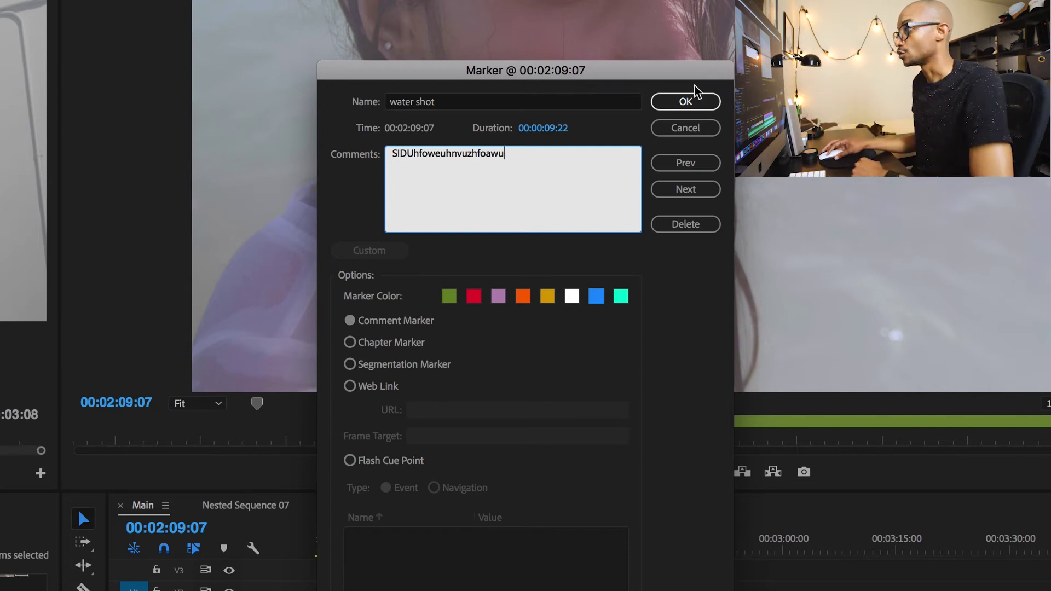
click(691, 102)
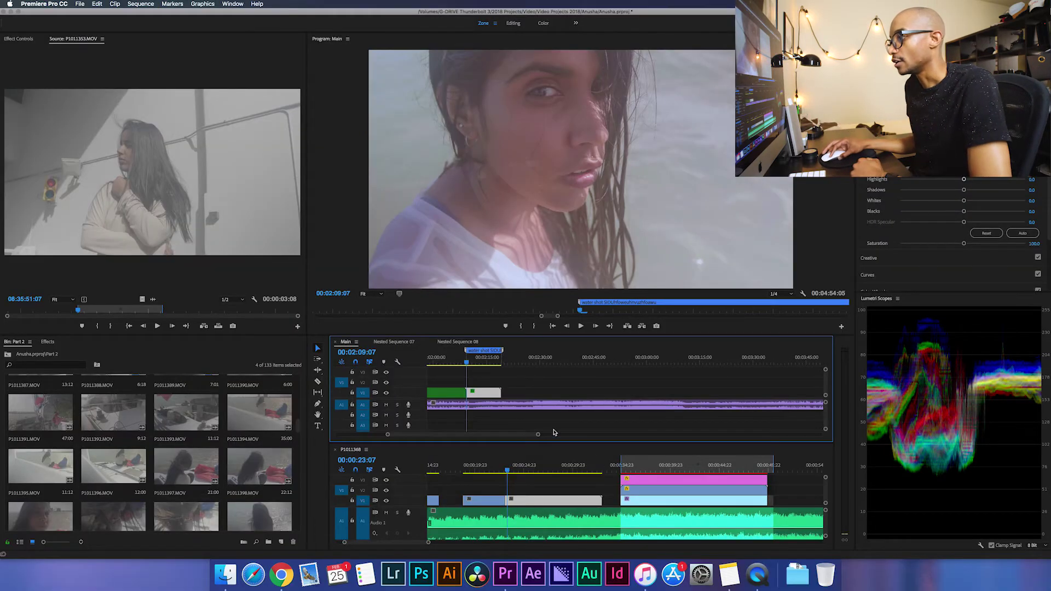
key(space)
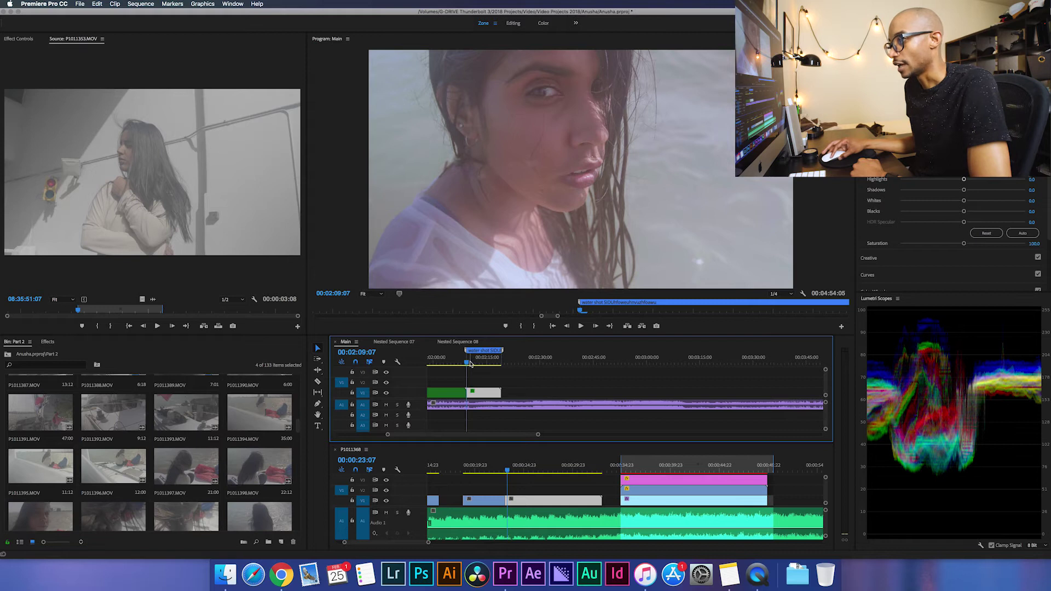
Step: Make the V1 track taller to show thumbnails and jump the playhead to the marker start
scroll(504, 383, left, 3)
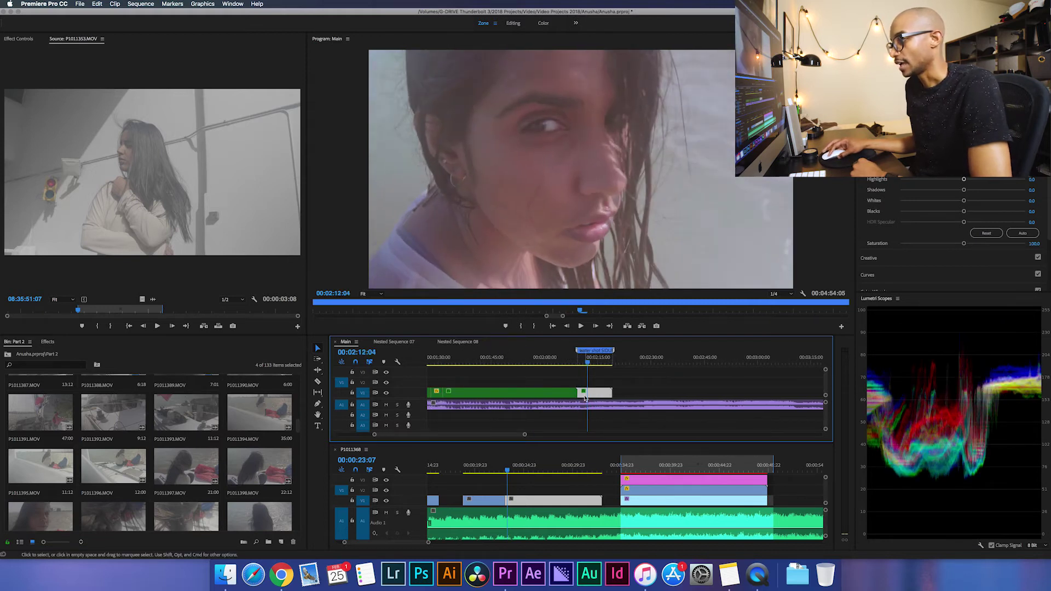
scroll(585, 394, up, 1)
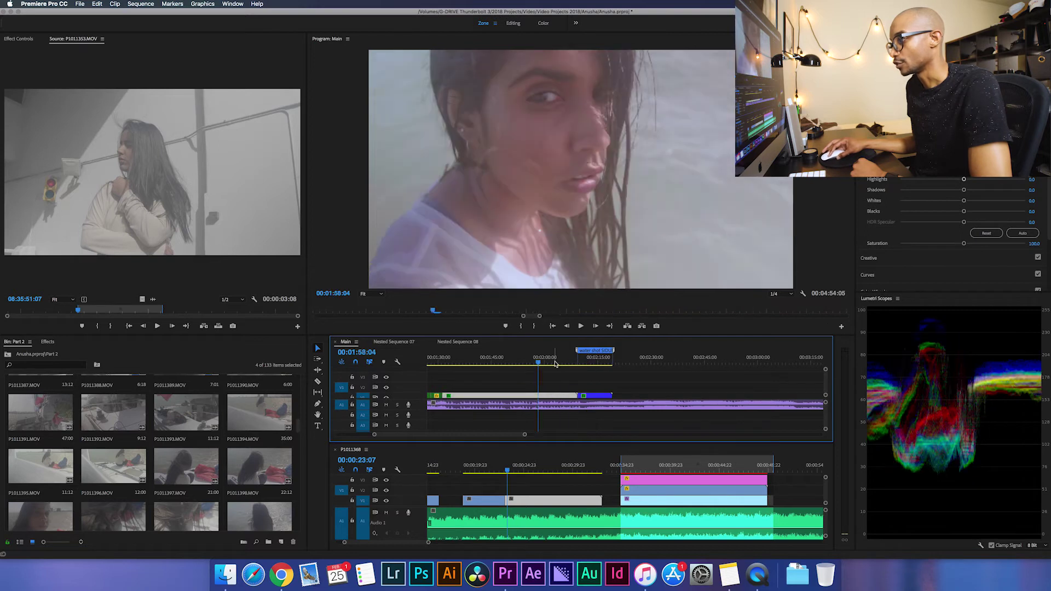
click(571, 361)
scroll(493, 391, down, 1)
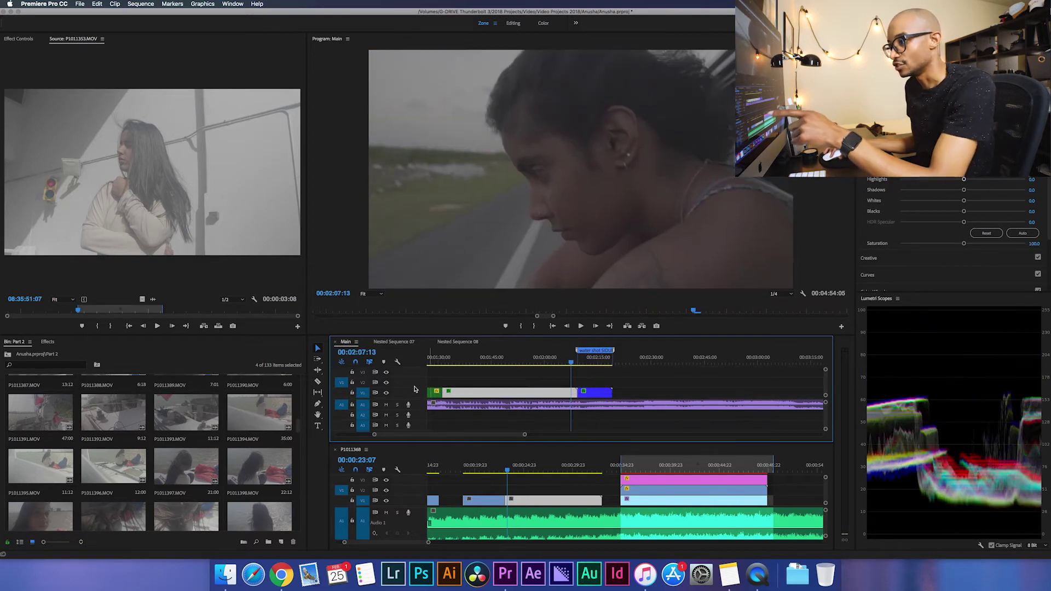
drag(414, 389, 414, 368)
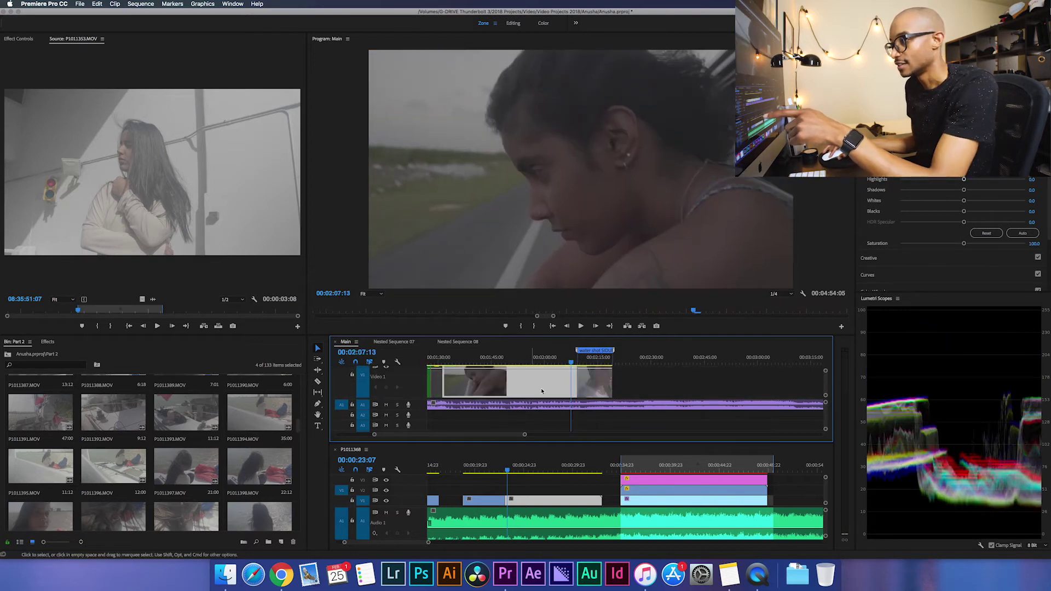
drag(583, 362, 594, 355)
click(594, 355)
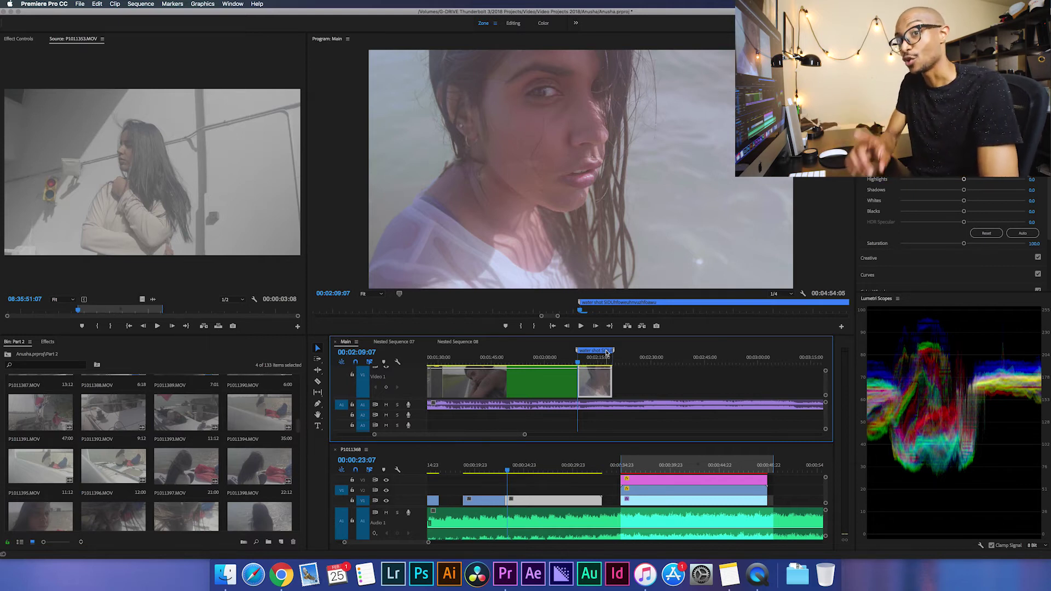
Step: Move the marked P1011440 clip so it starts near 00:02:12:12
drag(606, 386, 711, 390)
key(Down)
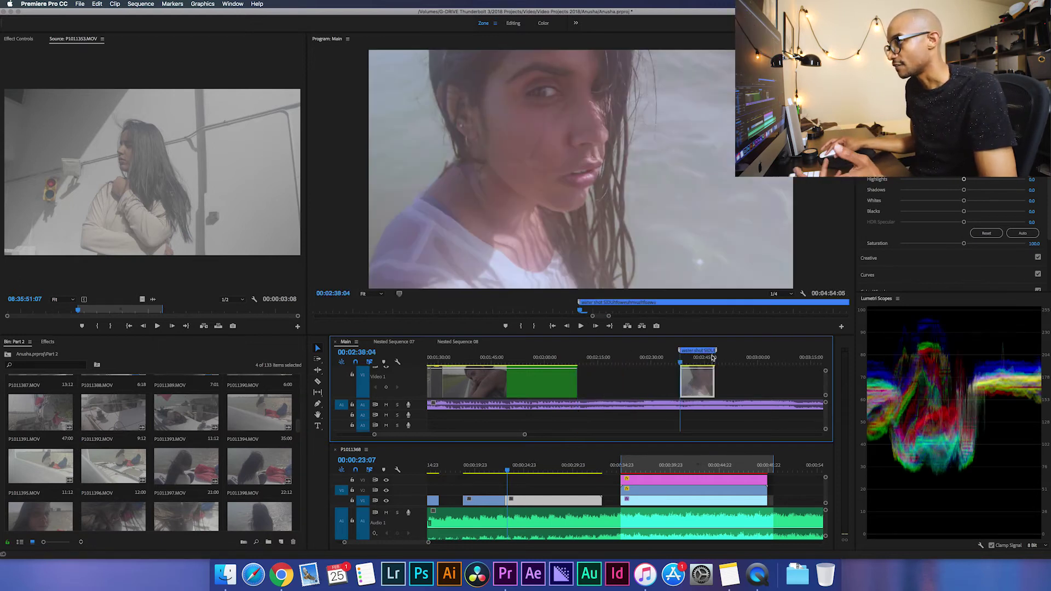
drag(705, 378, 612, 383)
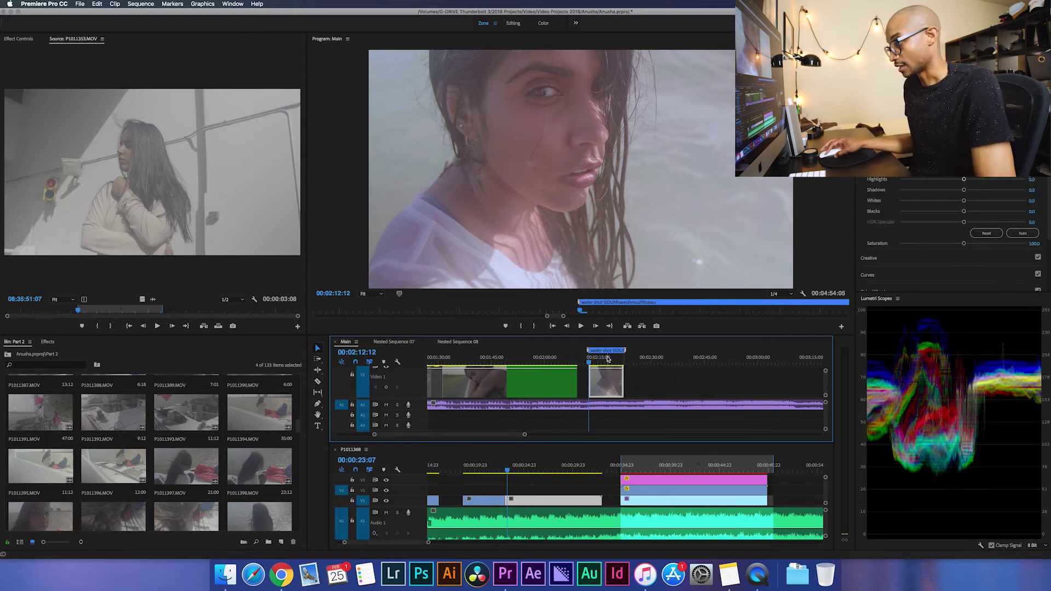
right_click(613, 353)
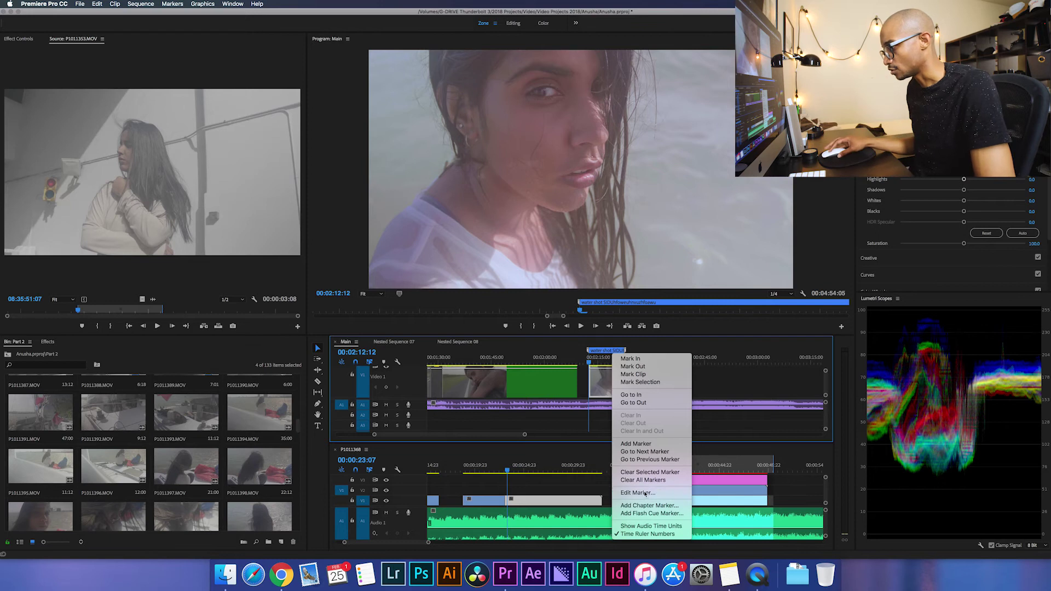
click(668, 494)
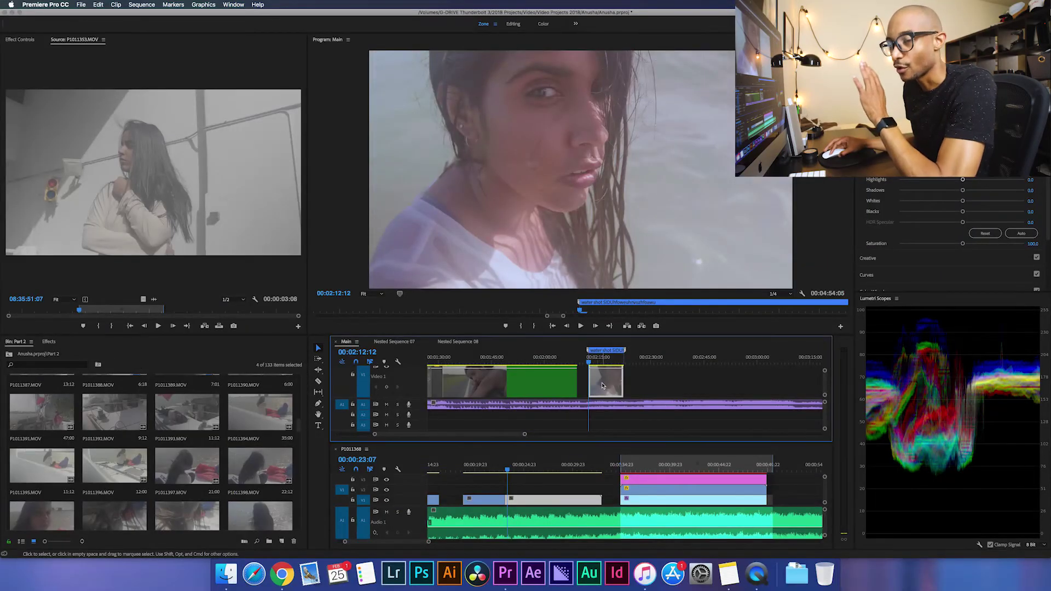
Step: Drag the marked clip to start at 00:02:33:00 and review the labelled clips
drag(602, 385, 675, 385)
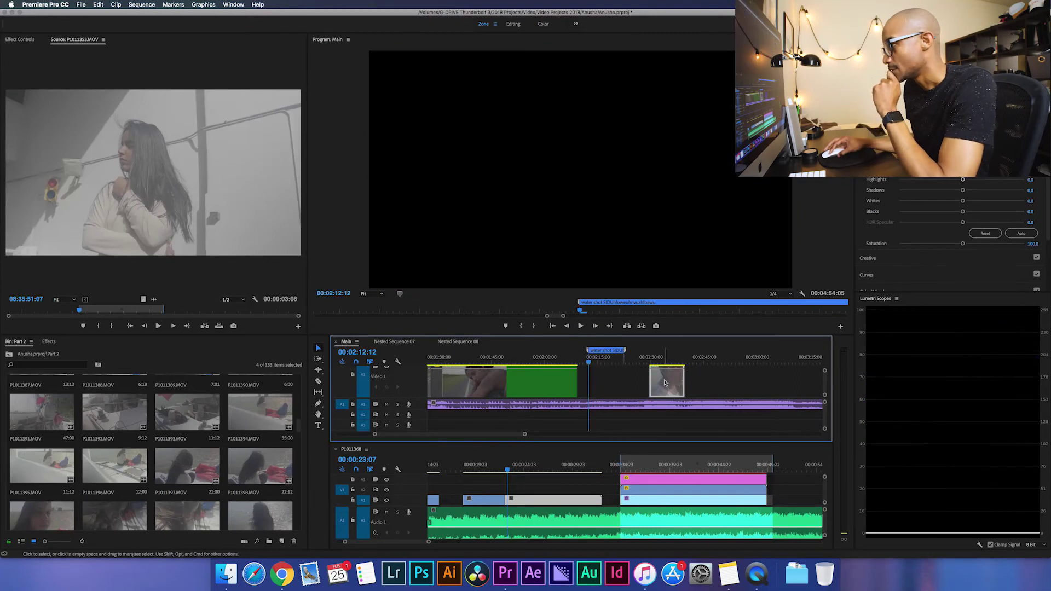
click(660, 356)
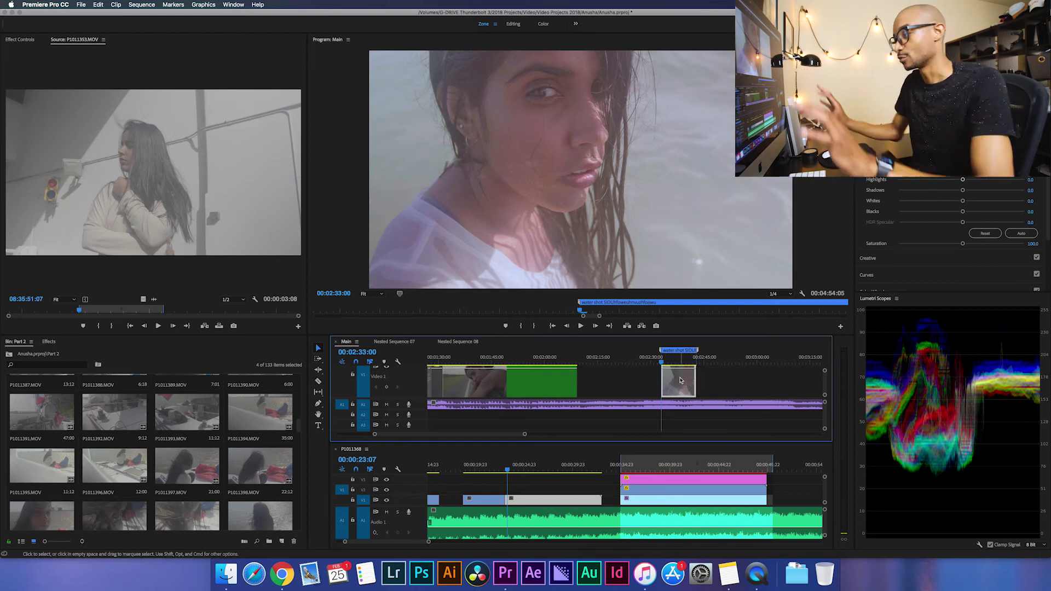
scroll(591, 397, left, 10)
scroll(588, 398, right, 10)
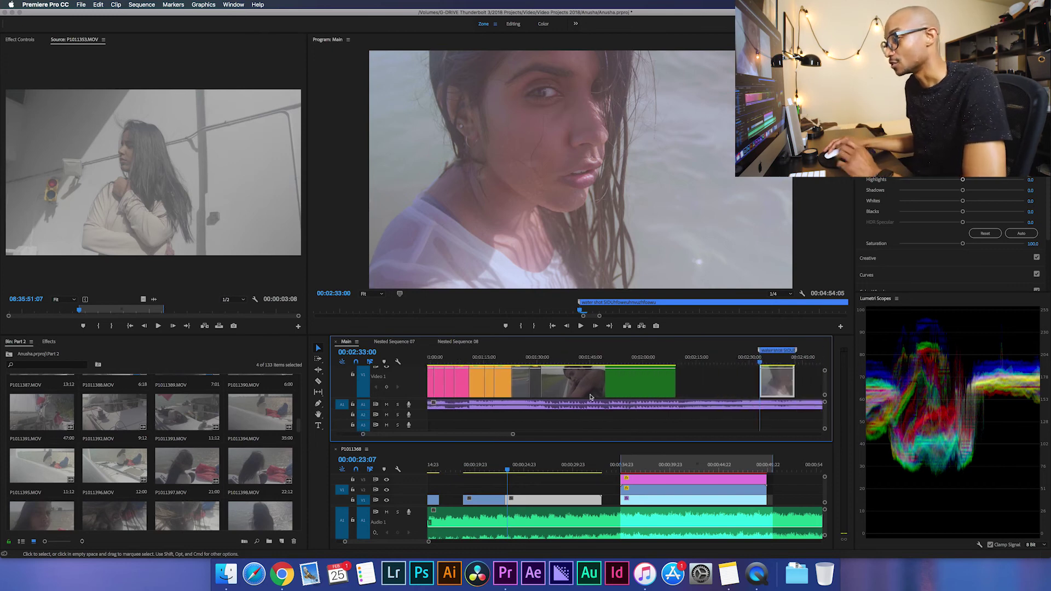